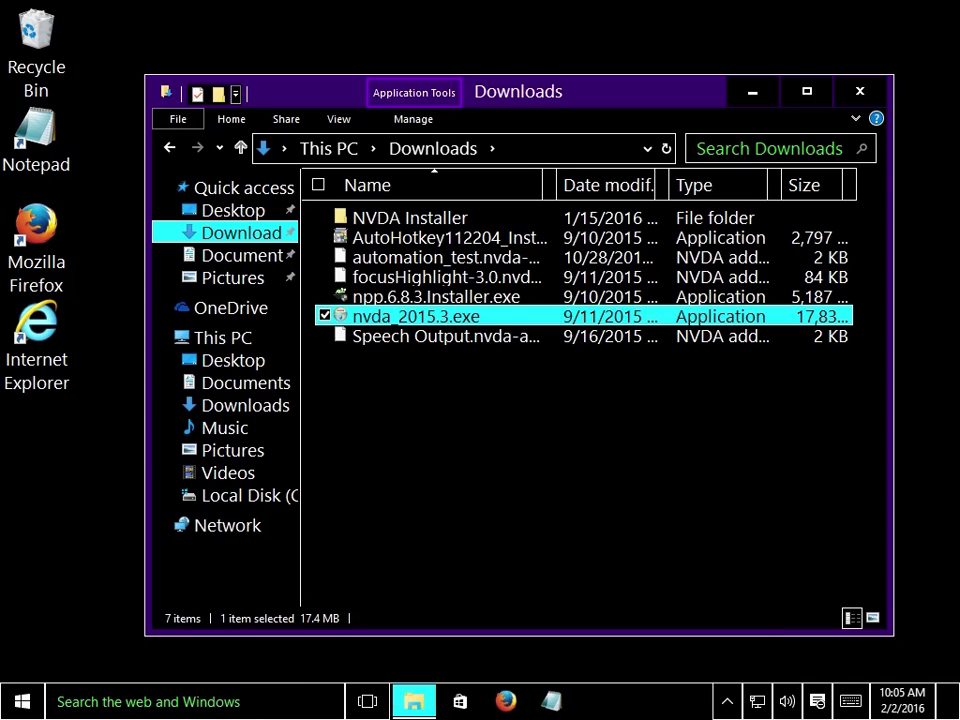
# - Launch nvda_2015.3.exe, accept the license agreement, and choose to install NVDA on this computer
pyautogui.press('Return')
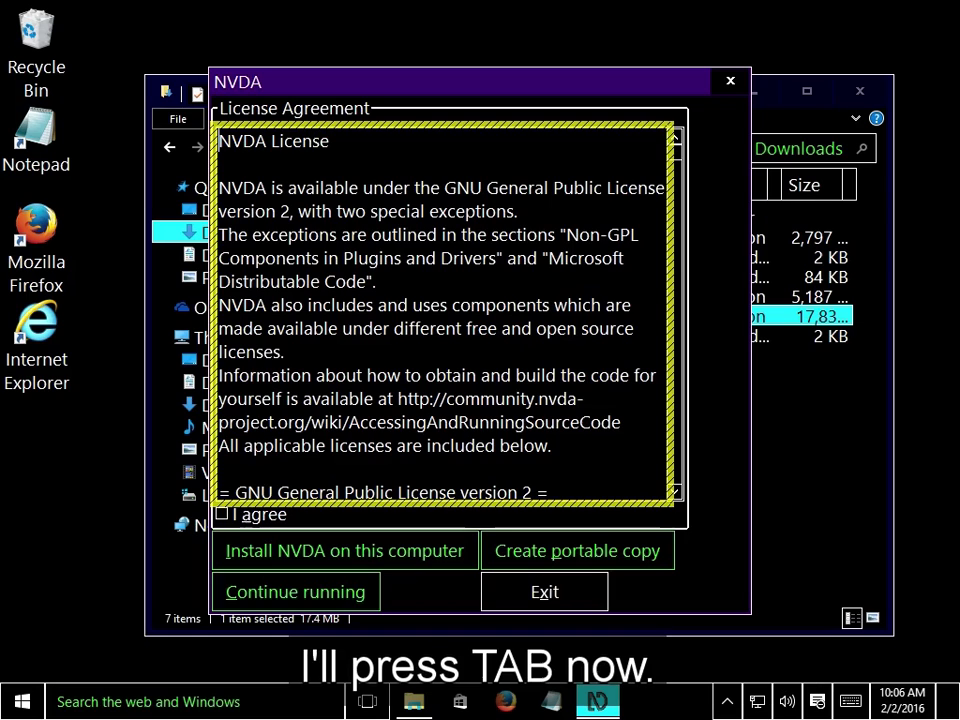
pyautogui.press('Tab')
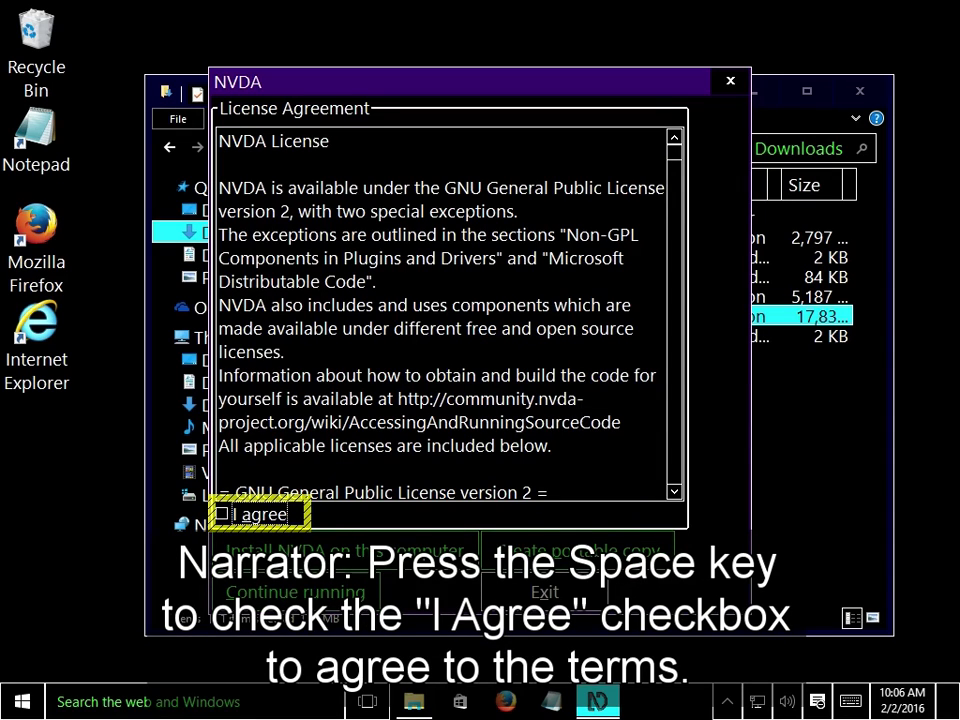
pyautogui.press('space')
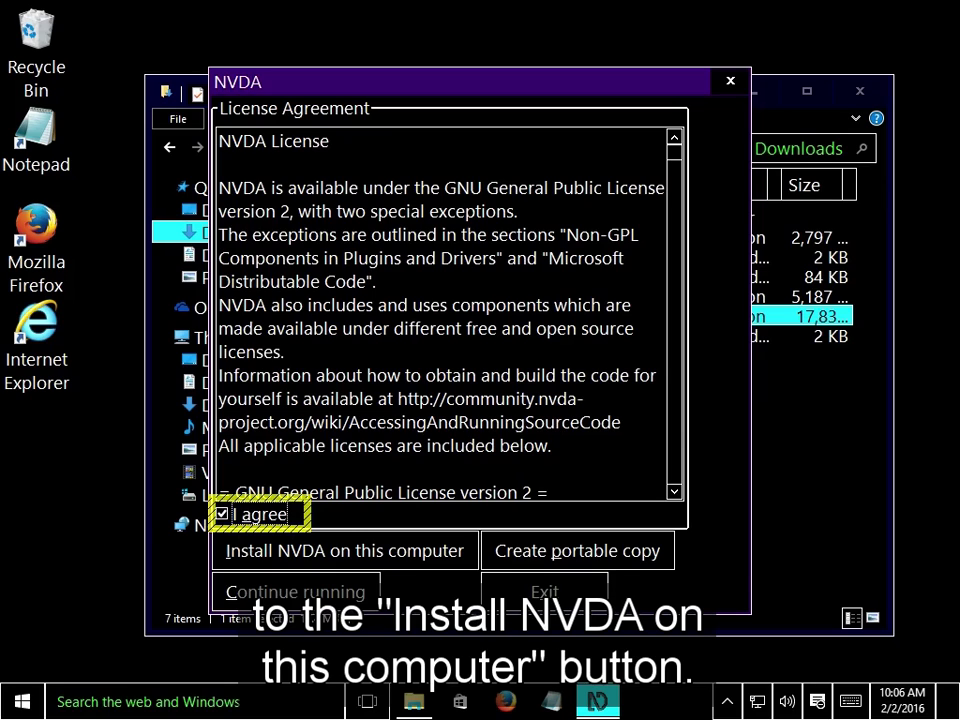
pyautogui.press('Tab')
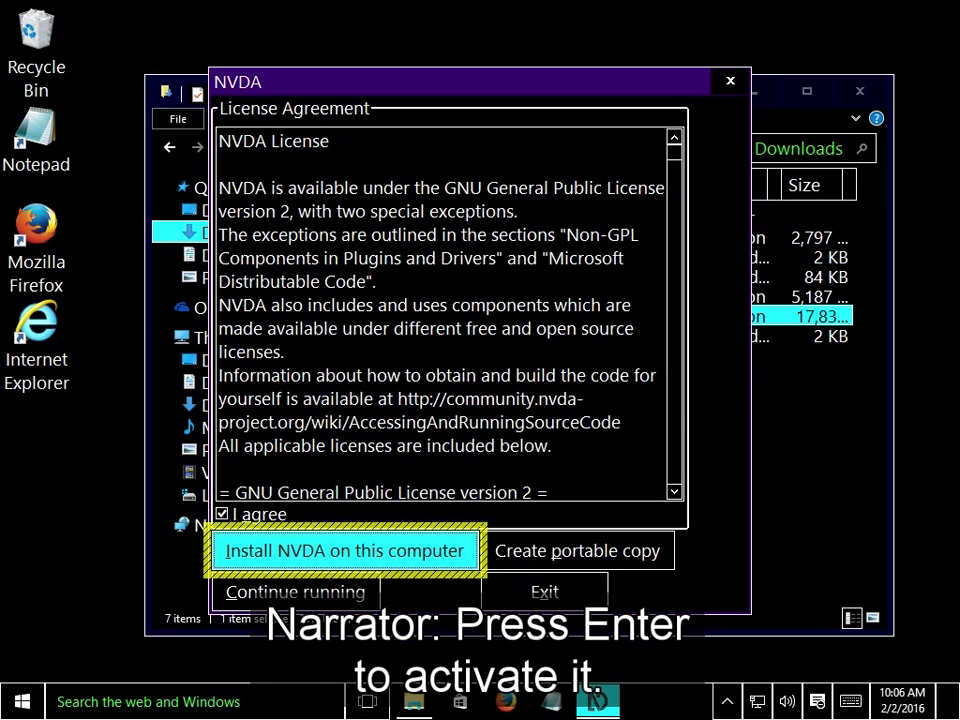
pyautogui.press('Return')
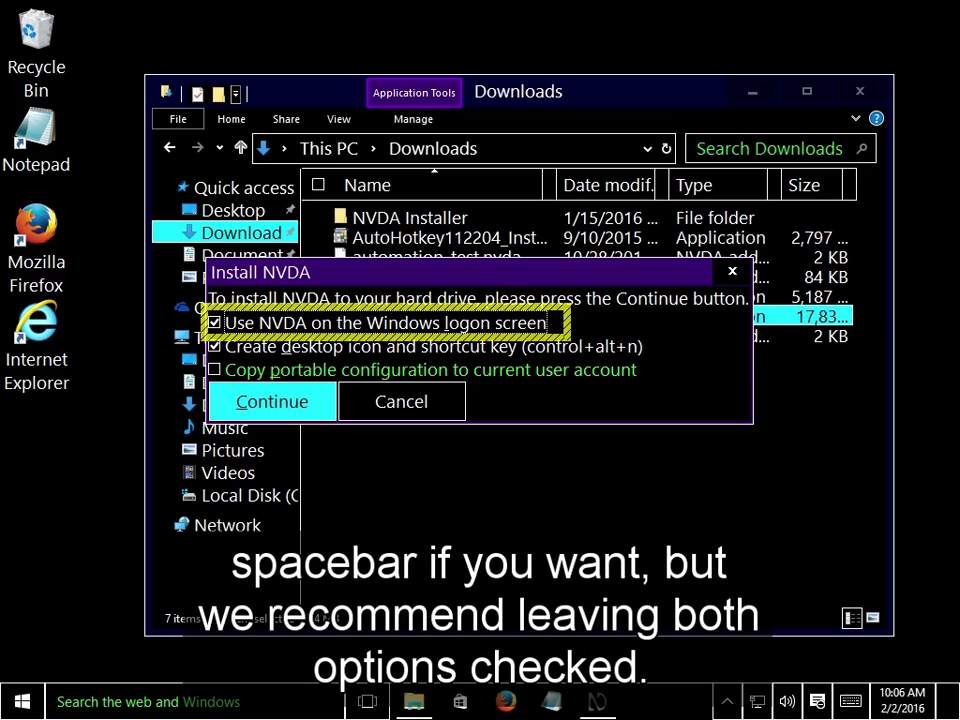
# - Keep logon-screen use and the desktop icon with shortcut key enabled, moving to Continue
pyautogui.press('Tab')
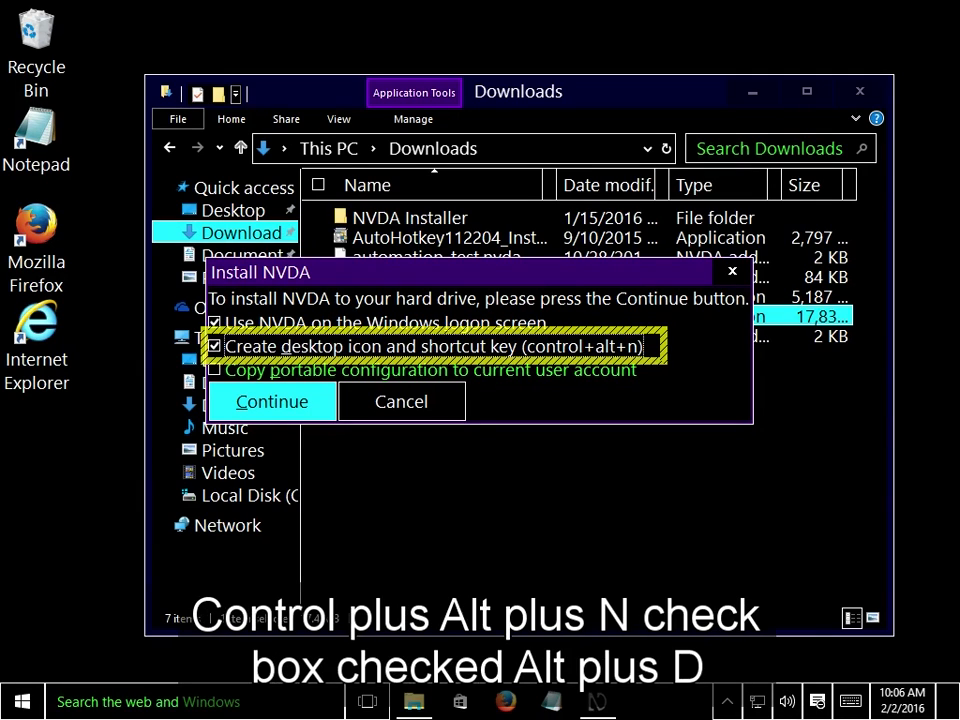
pyautogui.press('Tab')
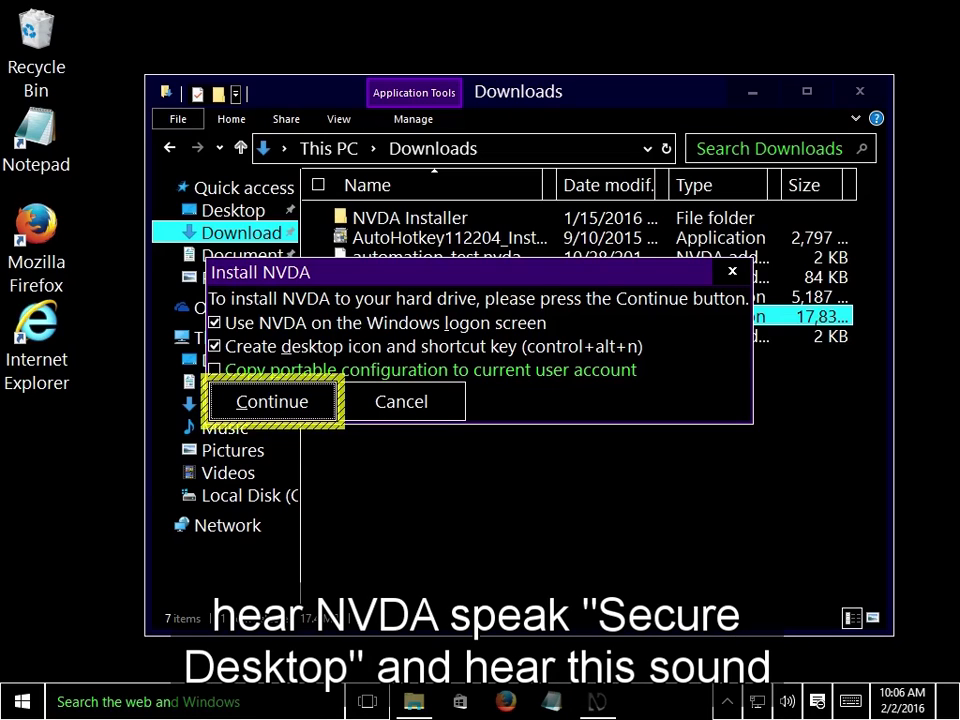
# - Run the installation, then dismiss the success message to start the installed NVDA
pyautogui.press('Return')
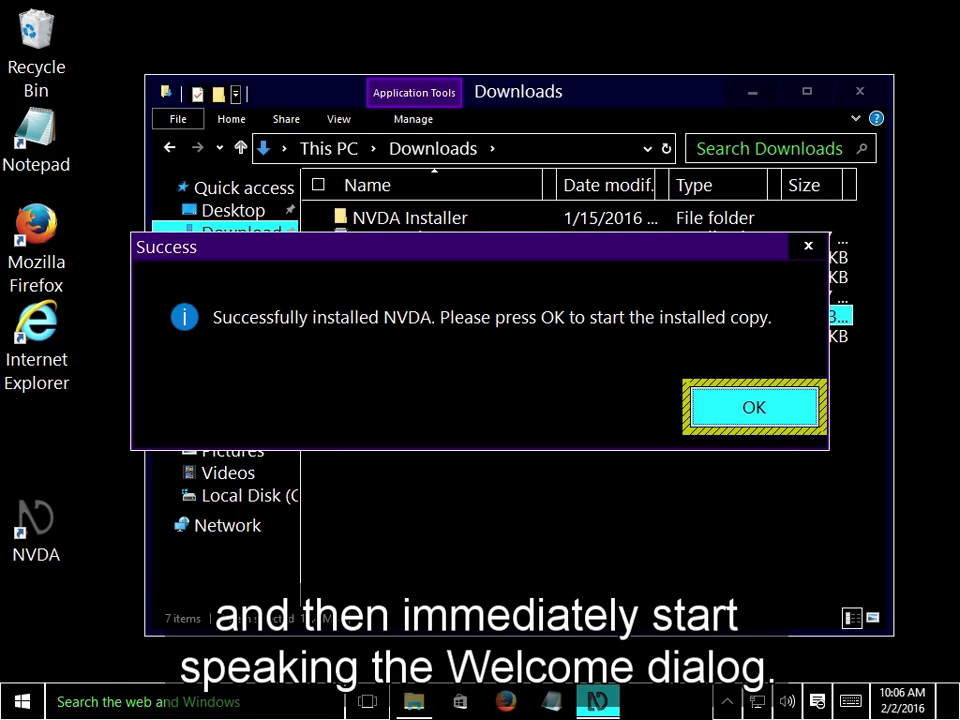
pyautogui.press('Return')
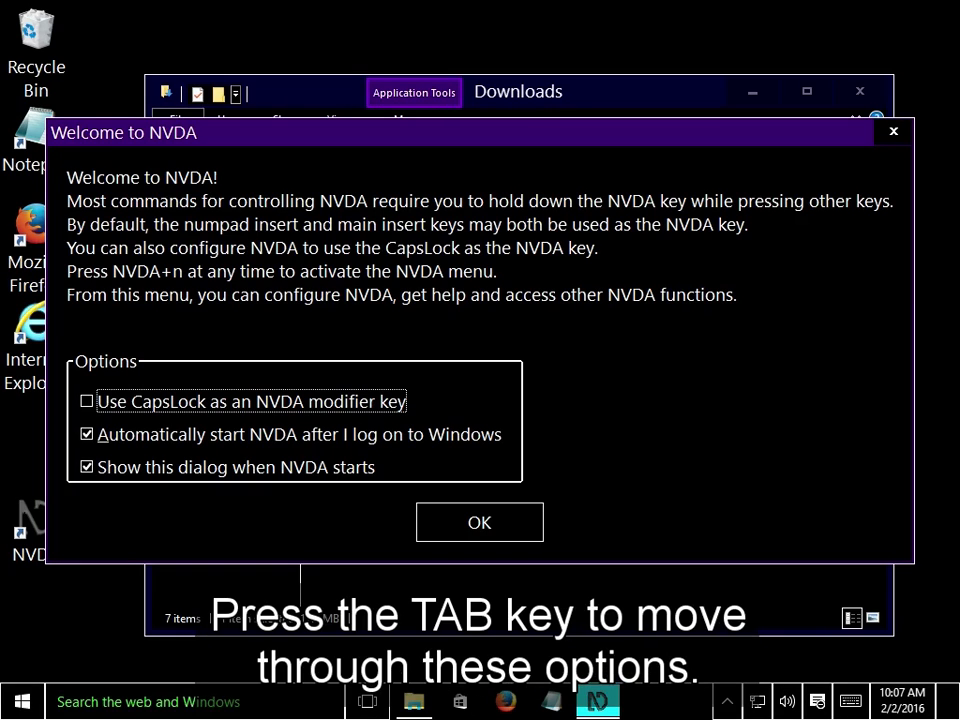
# - Move to the automatic start after logon option in the Welcome to NVDA dialog
pyautogui.press('Tab')
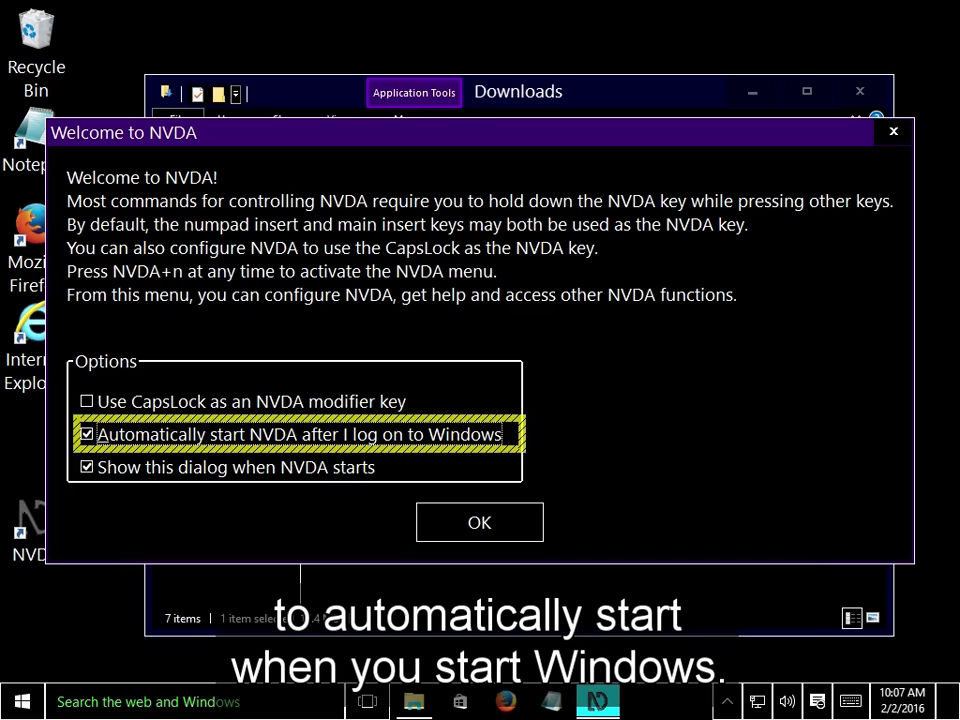
# - Uncheck 'Show this dialog when NVDA starts' and confirm the Welcome dialog with OK
pyautogui.press('Tab')
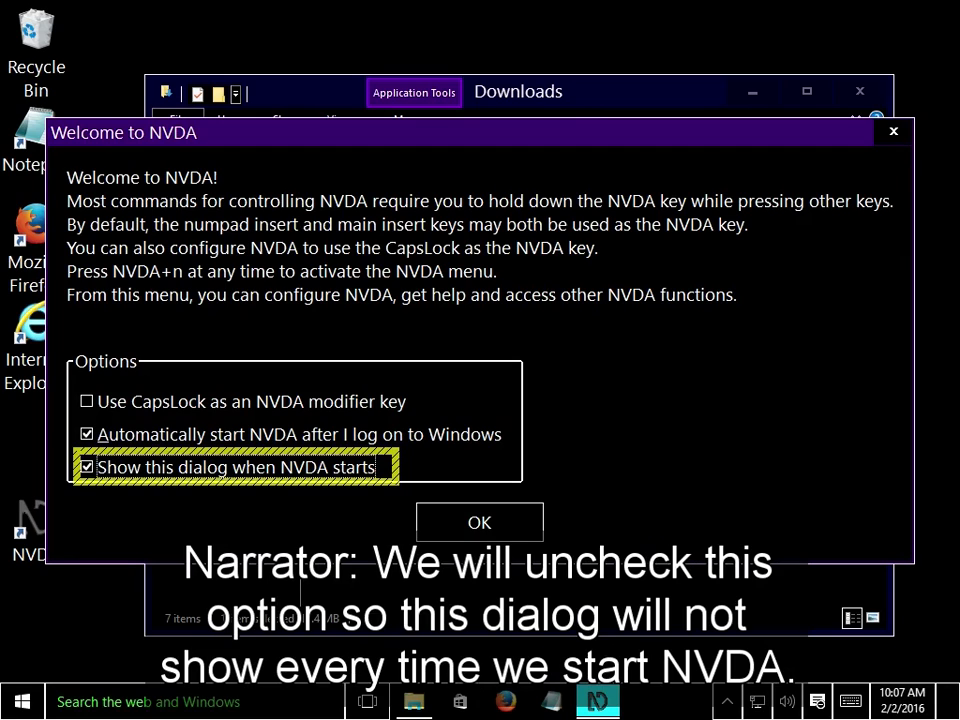
pyautogui.press('space')
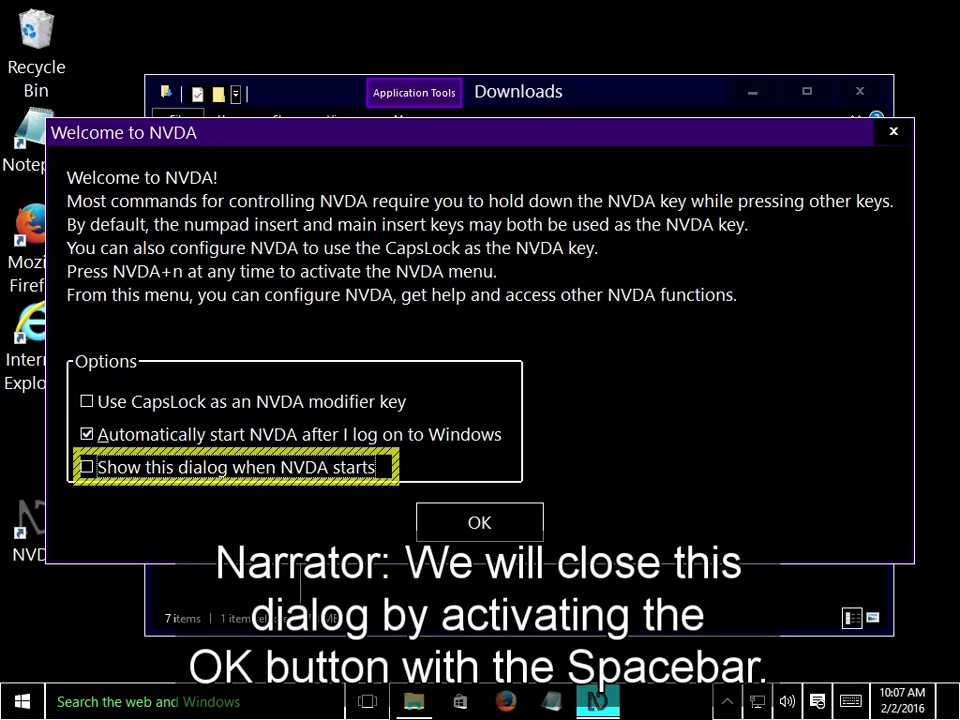
pyautogui.press('Tab')
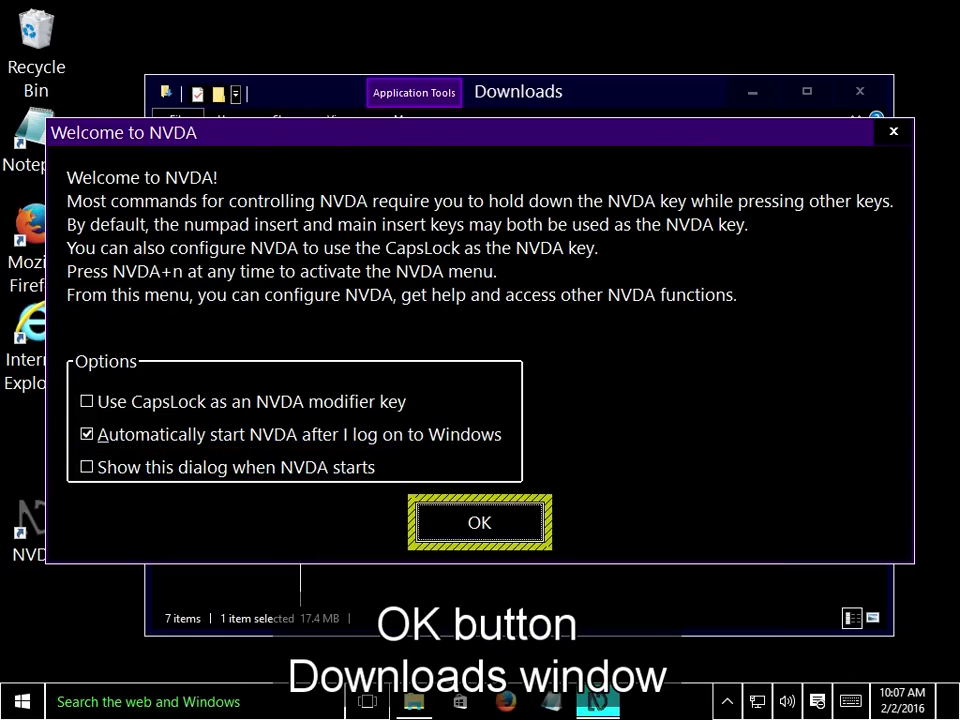
pyautogui.press('Return')
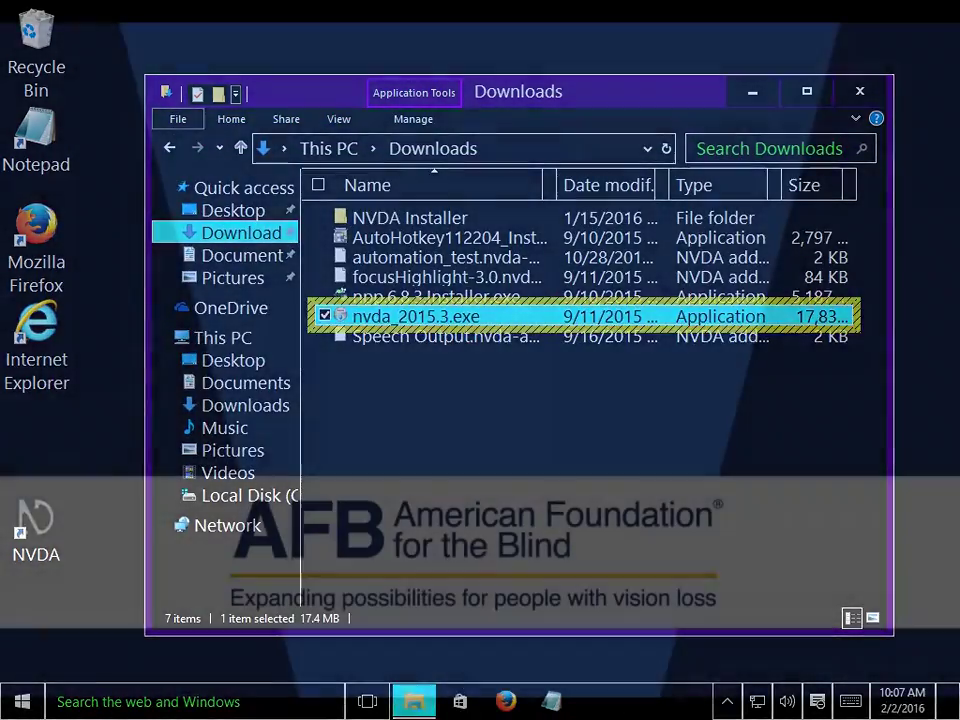